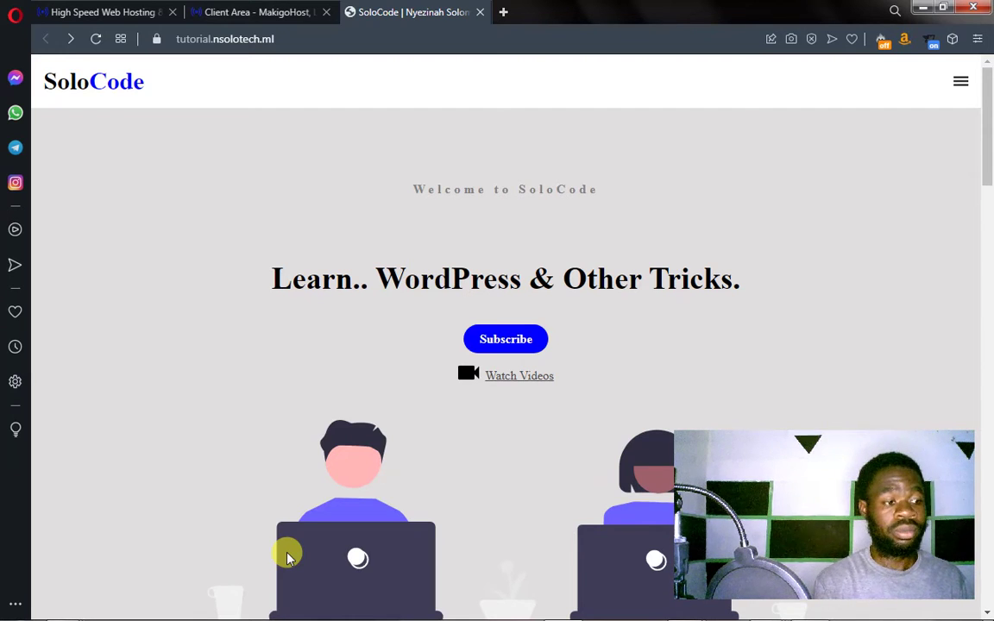
{"action": "scroll", "coordinate": [989, 186], "scroll_direction": "down", "scroll_amount": 1}
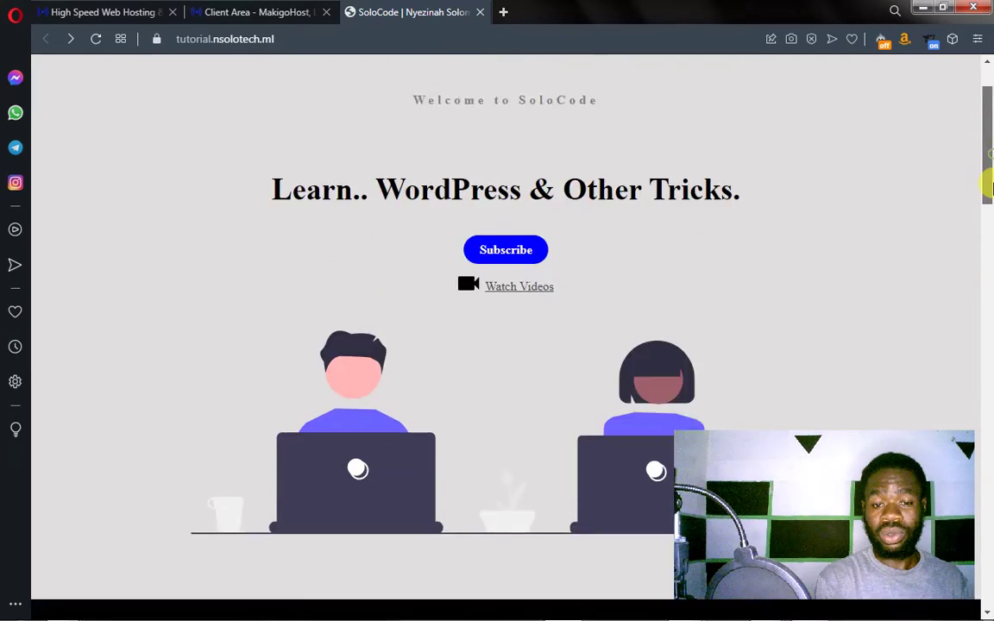
{"action": "left_click_drag", "start_coordinate": [990, 185], "coordinate": [983, 139]}
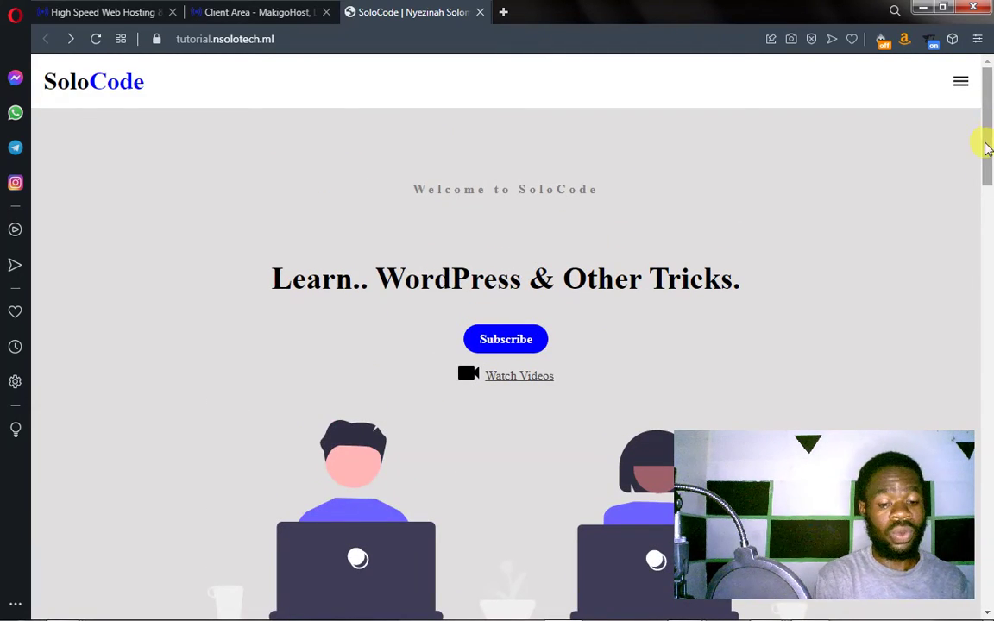
{"action": "left_click_drag", "start_coordinate": [987, 148], "coordinate": [991, 161]}
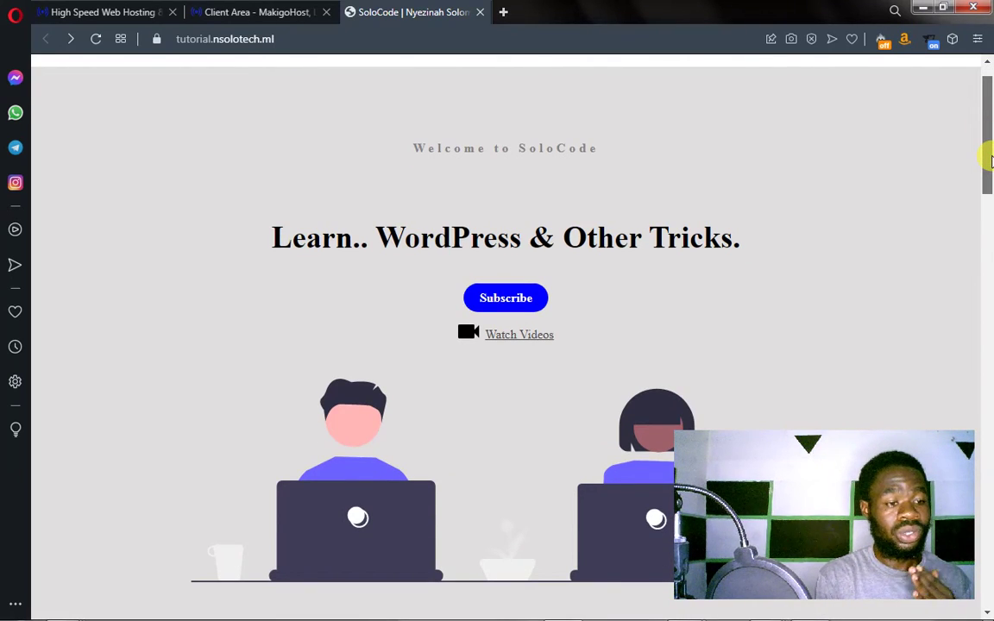
{"action": "left_click_drag", "start_coordinate": [991, 159], "coordinate": [990, 134]}
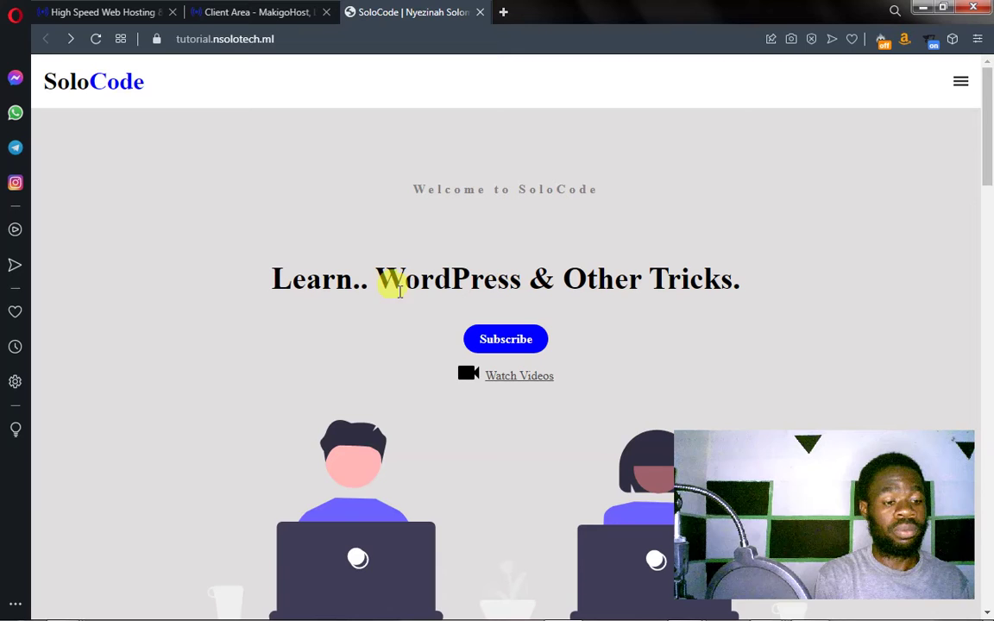
Bring up the WinHTTrack Website Copier window to view its start page, and minimise it again
{"action": "mouse_move", "coordinate": [21, 610]}
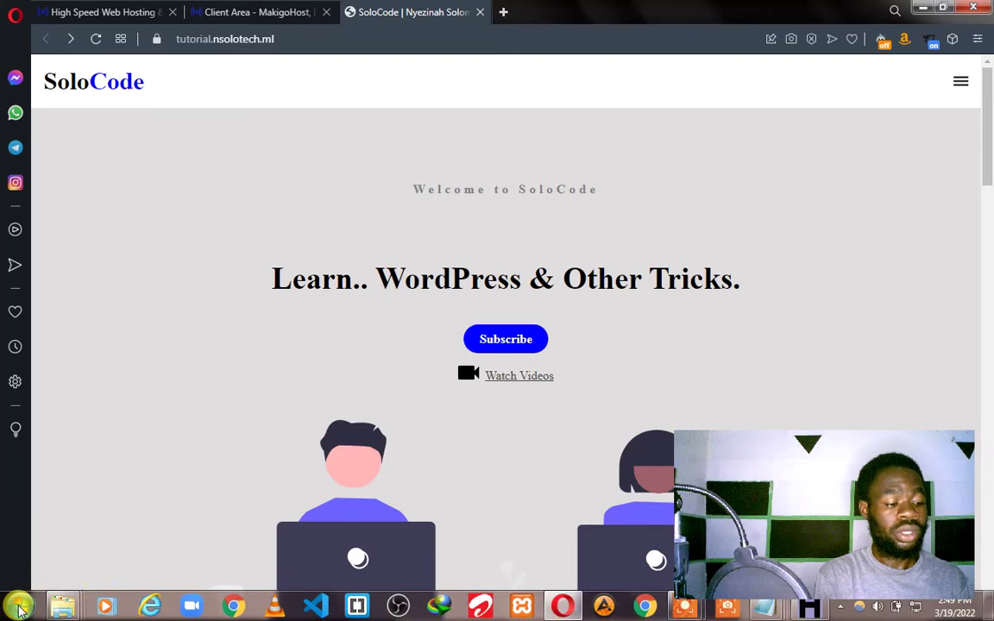
{"action": "left_click", "coordinate": [812, 609]}
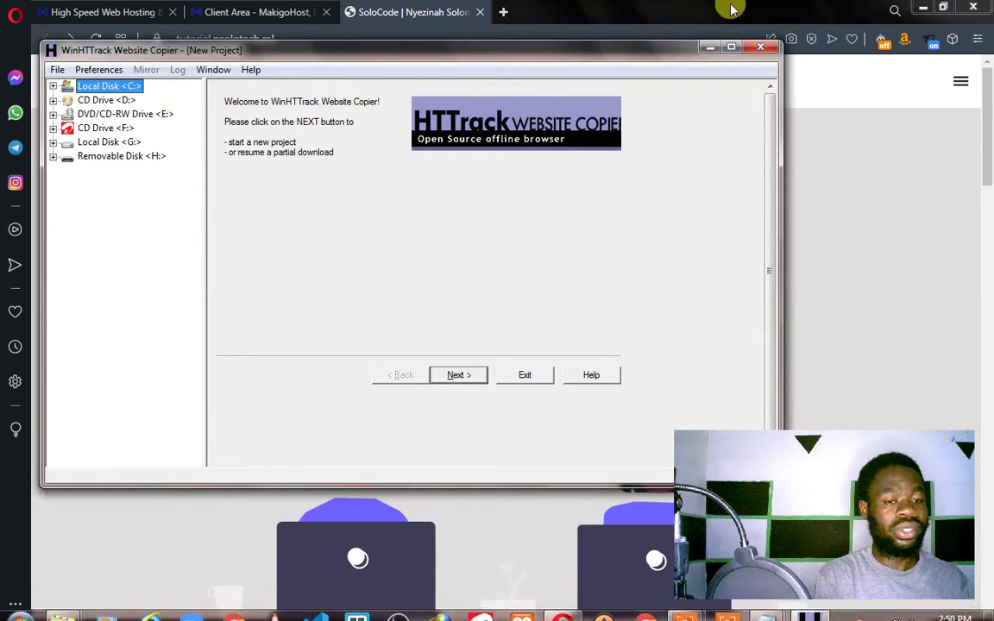
{"action": "left_click", "coordinate": [709, 47]}
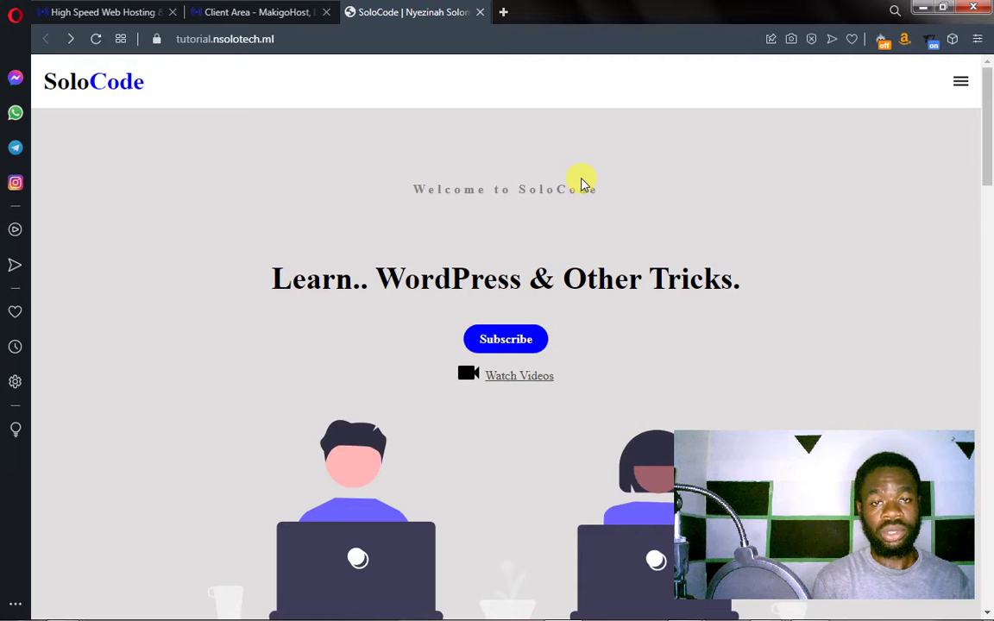
From the MakigoHost client area, open the STANDARD hosting service for nsolotech.ml and log in to its cPanel
{"action": "left_click", "coordinate": [284, 12]}
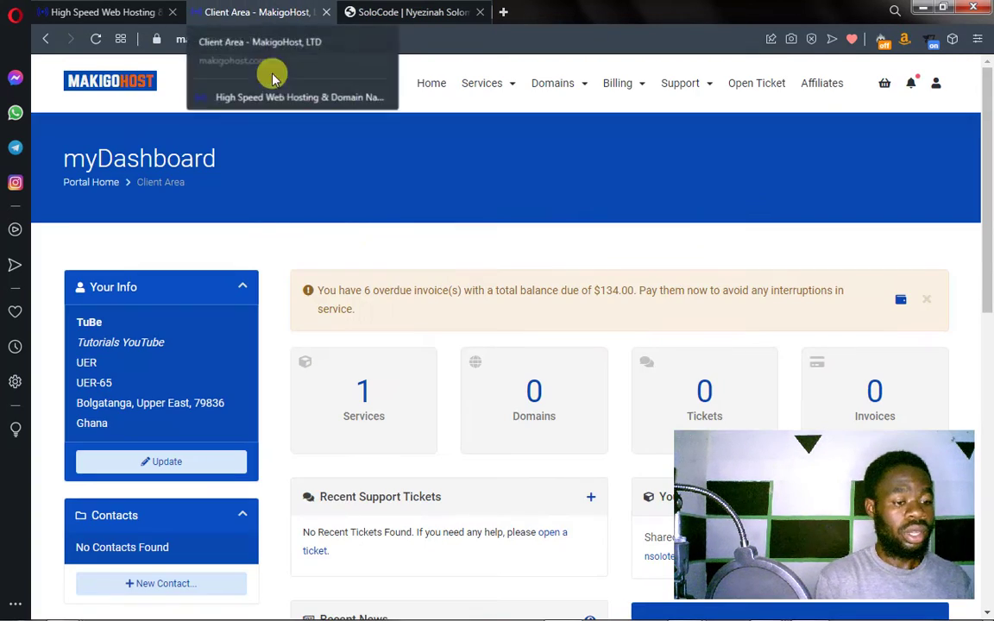
{"action": "left_click", "coordinate": [362, 403]}
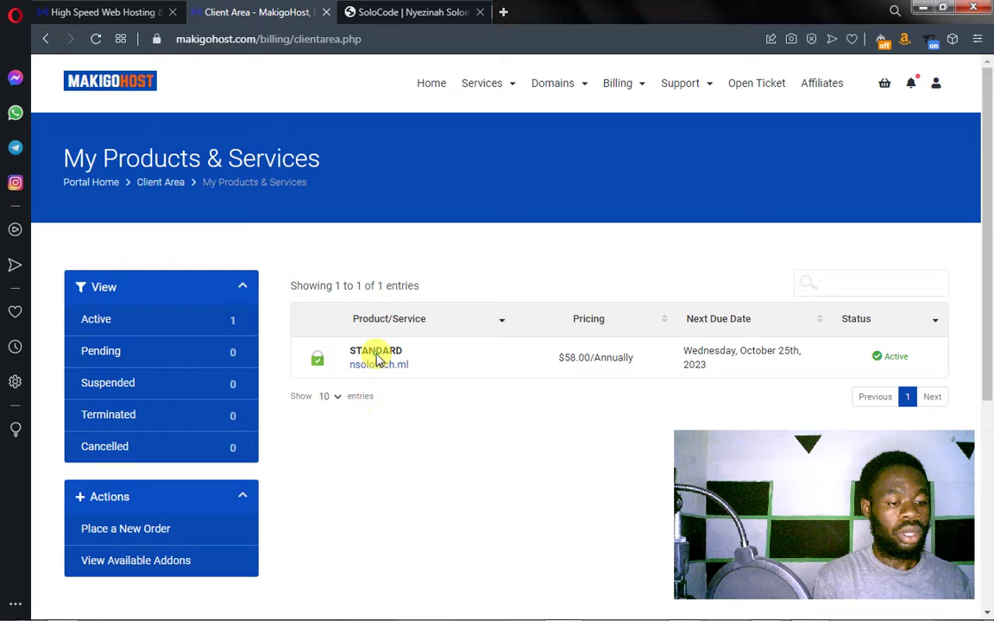
{"action": "left_click", "coordinate": [377, 354]}
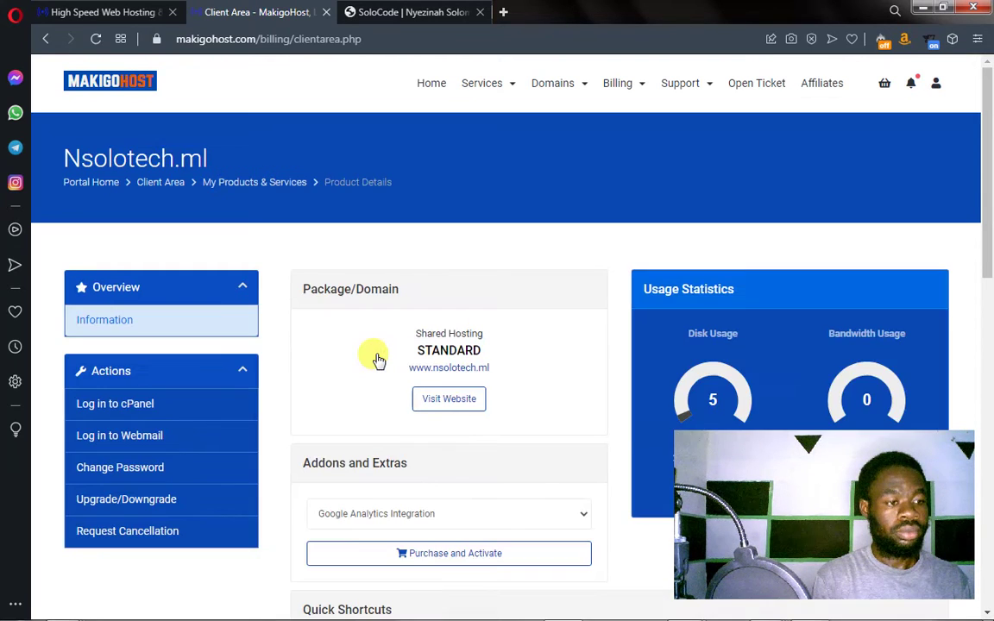
{"action": "scroll", "coordinate": [345, 367], "scroll_direction": "down", "scroll_amount": 3}
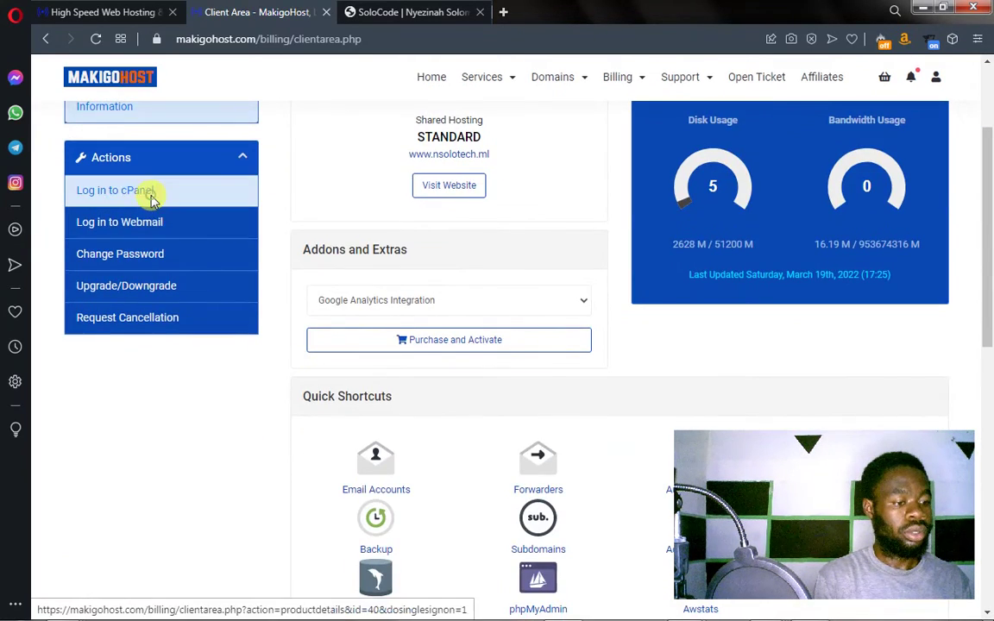
{"action": "left_click", "coordinate": [151, 195]}
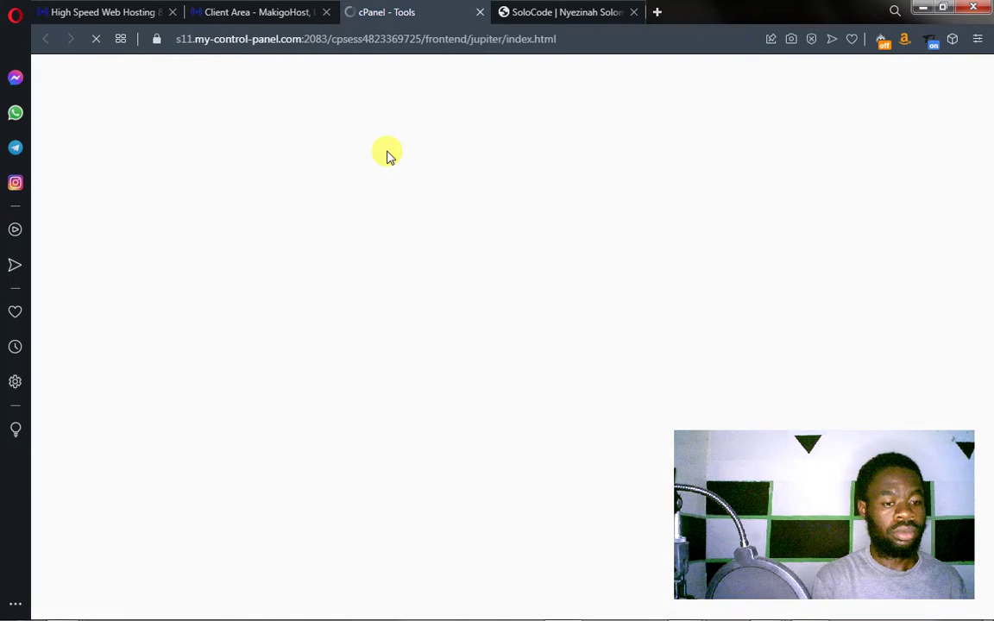
Launch cPanel's File Manager and open the tutorial.nsolotech.ml folder
{"action": "scroll", "coordinate": [362, 211], "scroll_direction": "down", "scroll_amount": 5}
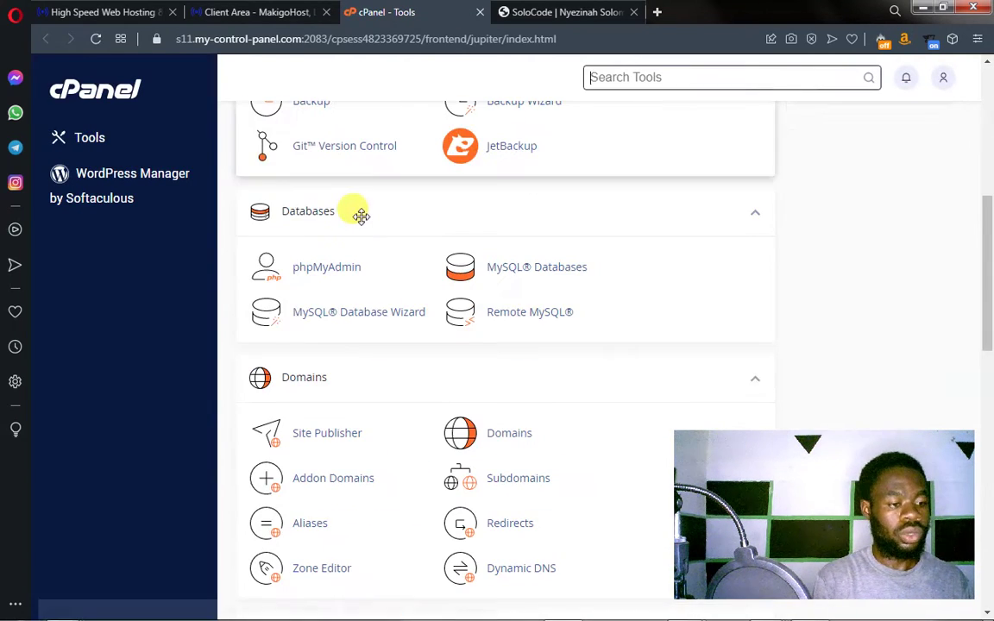
{"action": "scroll", "coordinate": [355, 213], "scroll_direction": "up", "scroll_amount": 5}
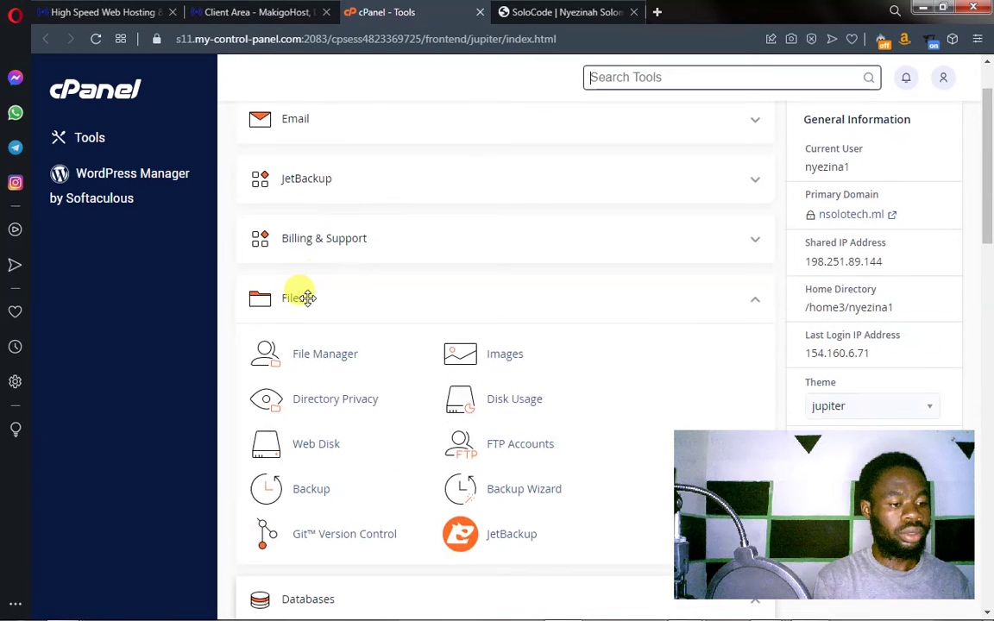
{"action": "left_click", "coordinate": [321, 356]}
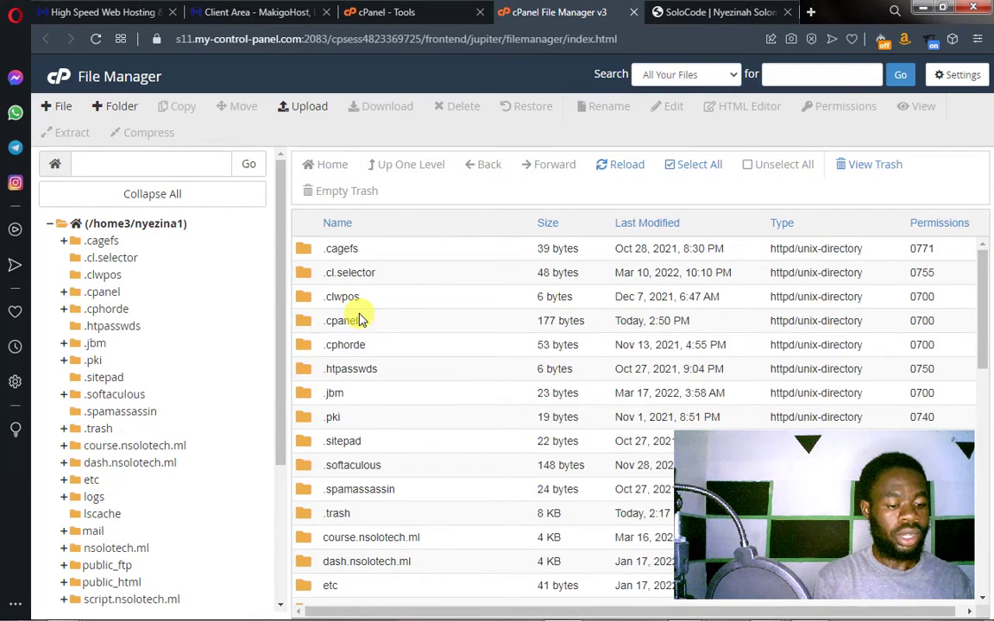
{"action": "scroll", "coordinate": [360, 320], "scroll_direction": "down", "scroll_amount": 5}
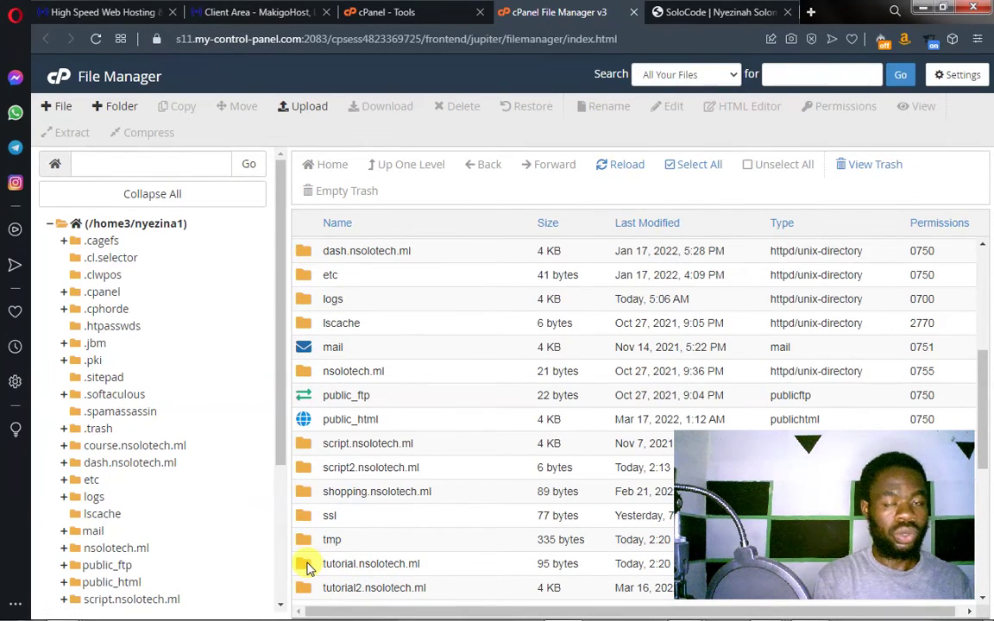
{"action": "double_click", "coordinate": [308, 565]}
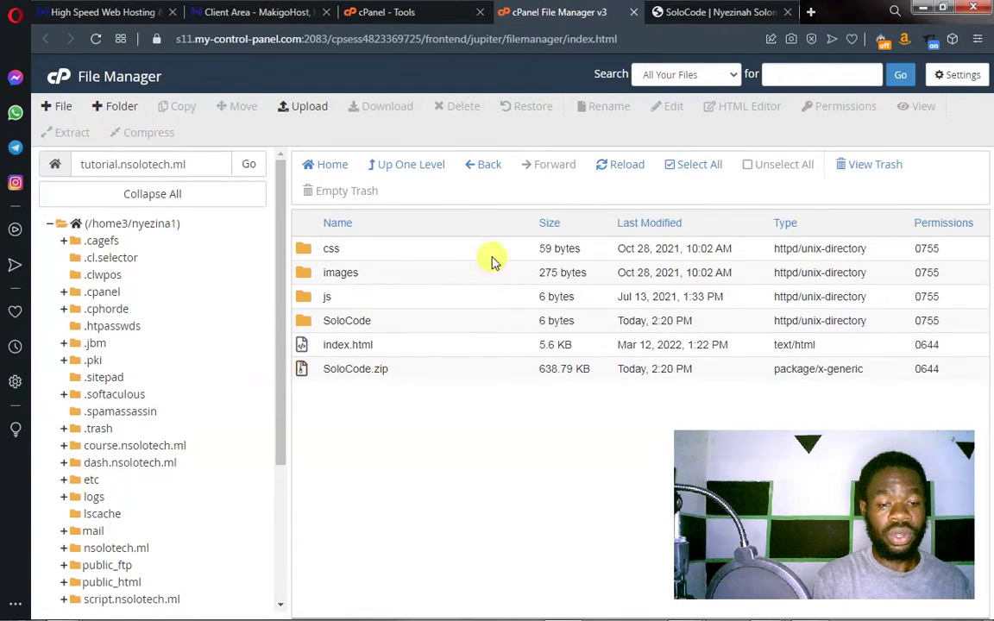
Make sure Show Hidden Files (dotfiles) is enabled in the File Manager preferences and save them
{"action": "left_click", "coordinate": [959, 77]}
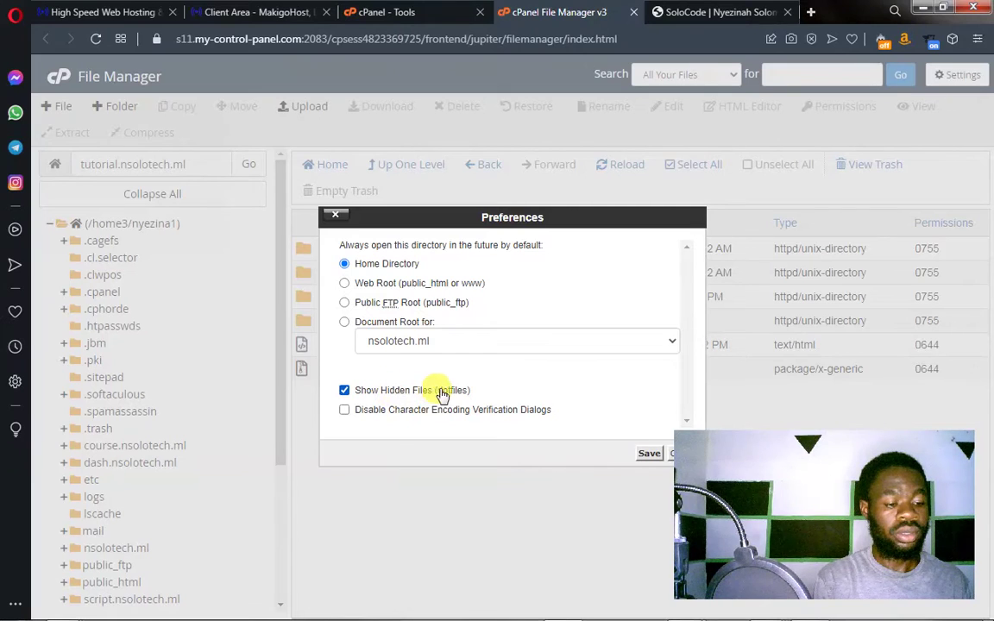
{"action": "left_click", "coordinate": [391, 391]}
{"action": "left_click", "coordinate": [391, 393]}
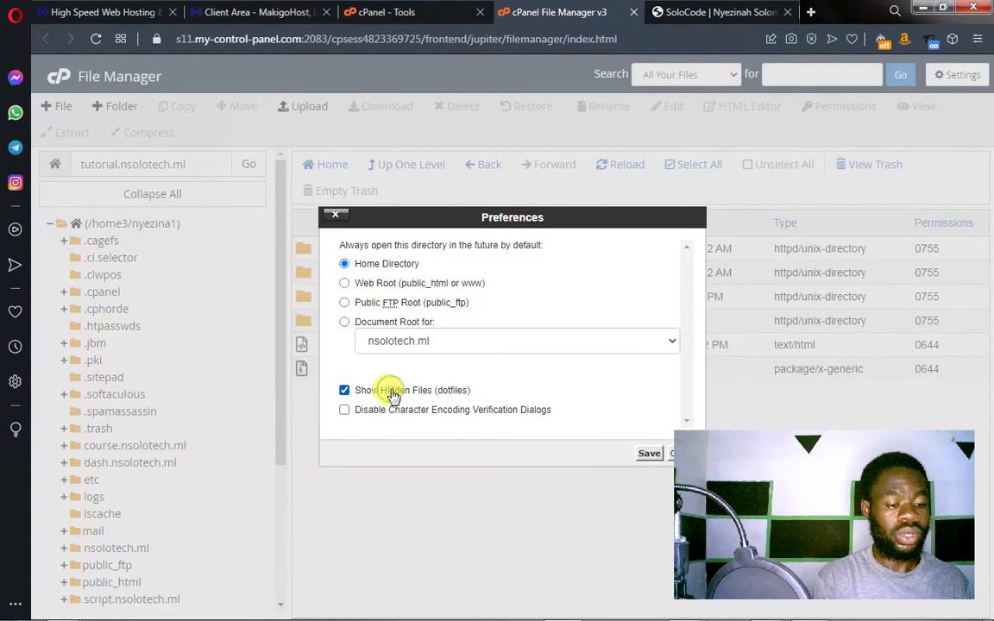
{"action": "left_click", "coordinate": [649, 454]}
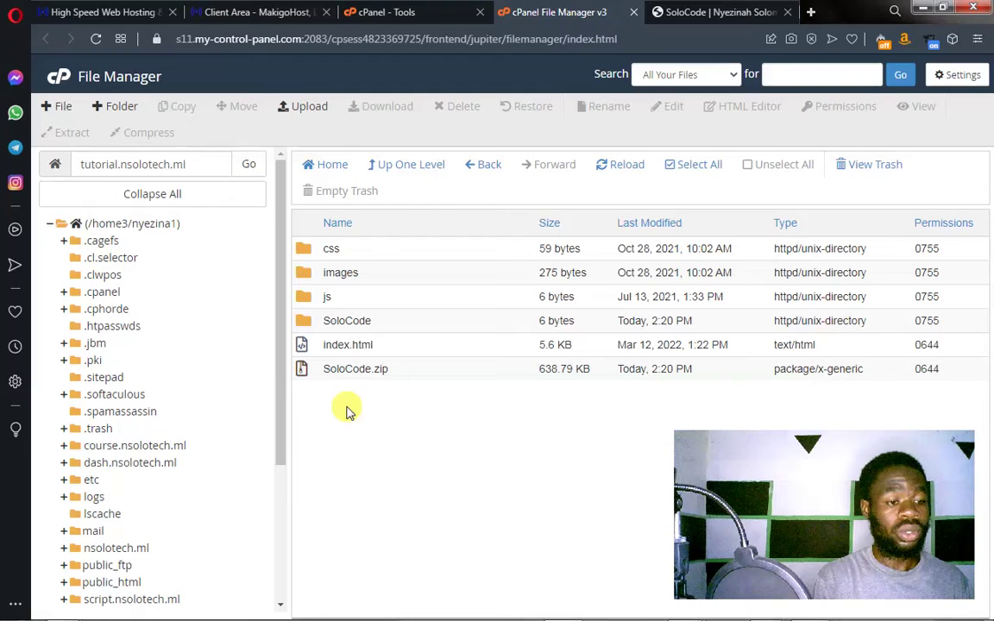
Create a new file named .htaccess in the tutorial.nsolotech.ml folder
{"action": "left_click", "coordinate": [61, 107]}
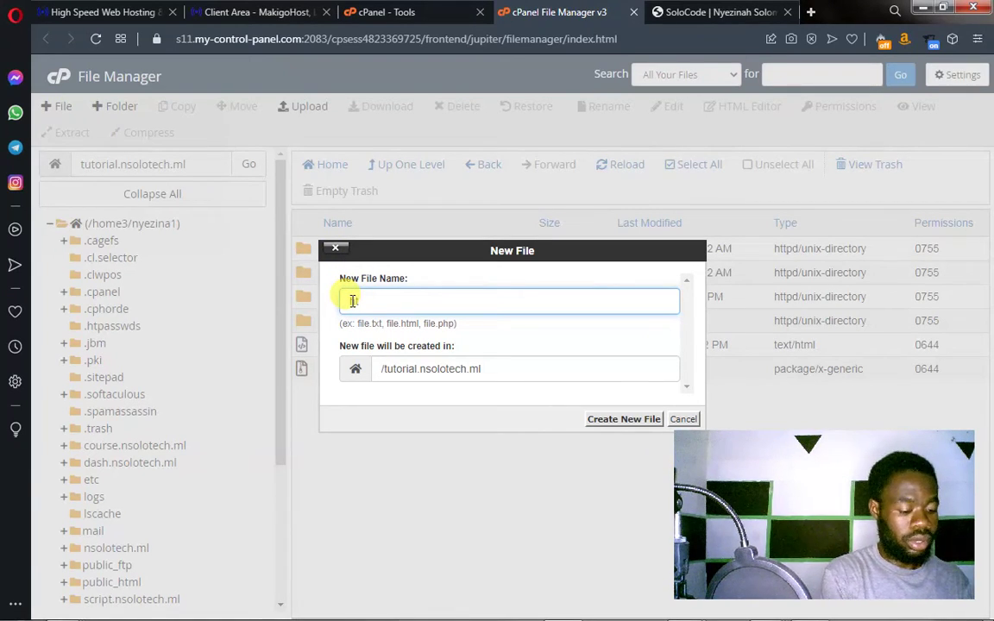
{"action": "type", "text": ".htac"}
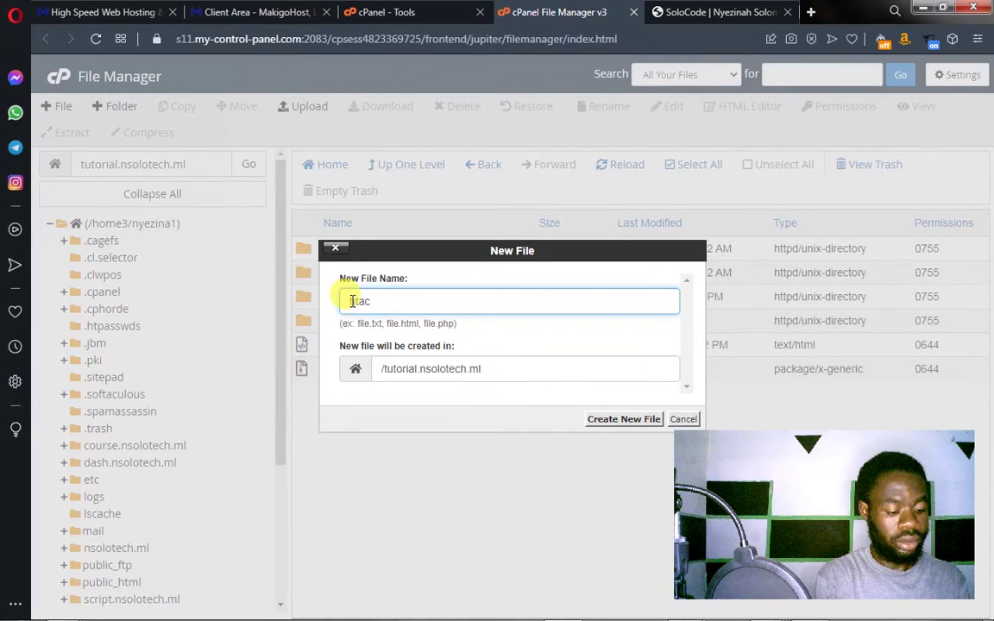
{"action": "type", "text": "cess"}
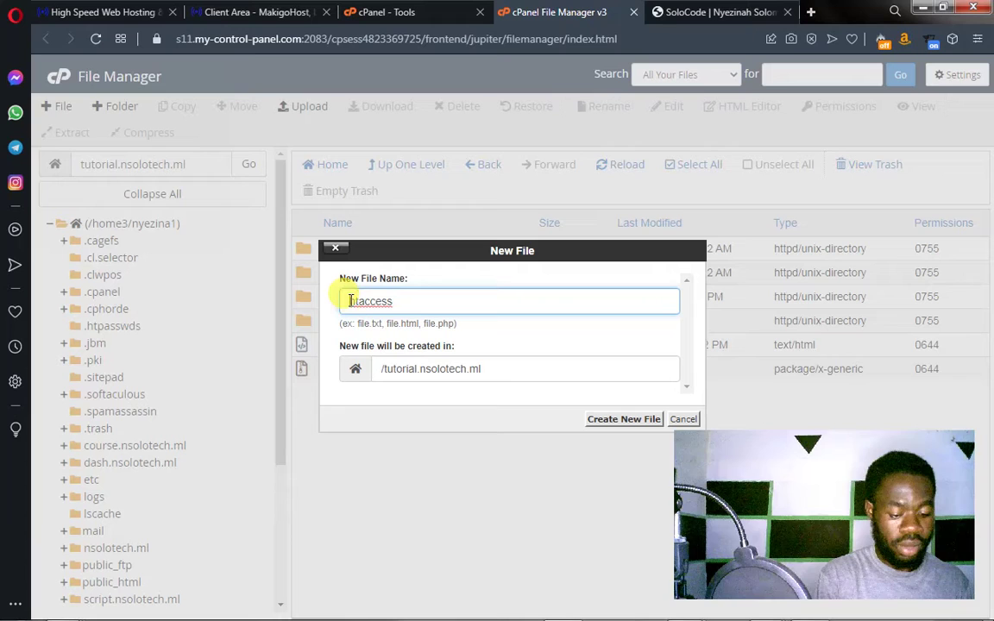
{"action": "left_click", "coordinate": [351, 300]}
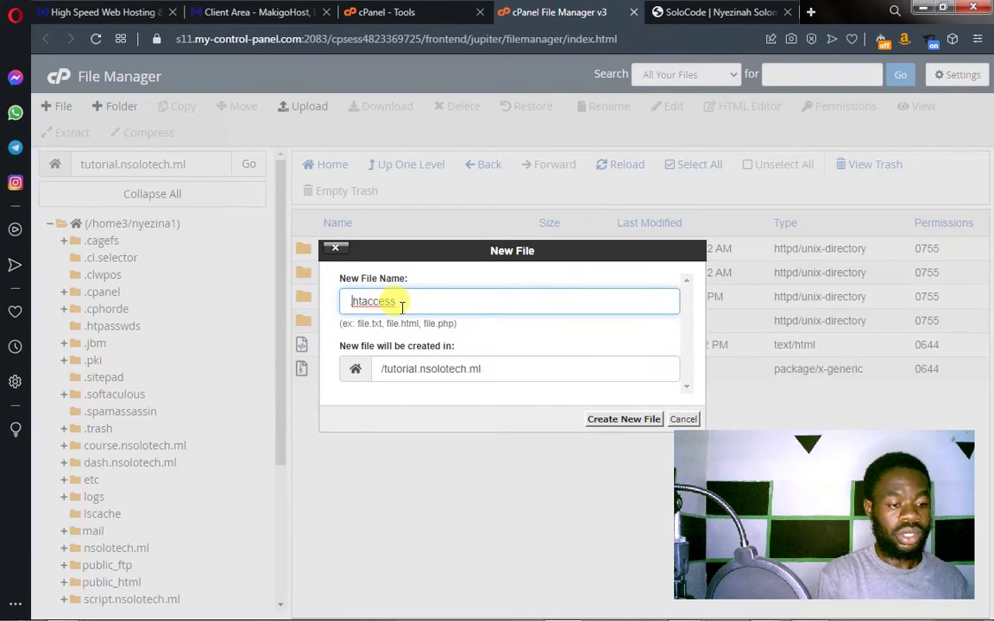
{"action": "left_click", "coordinate": [622, 422]}
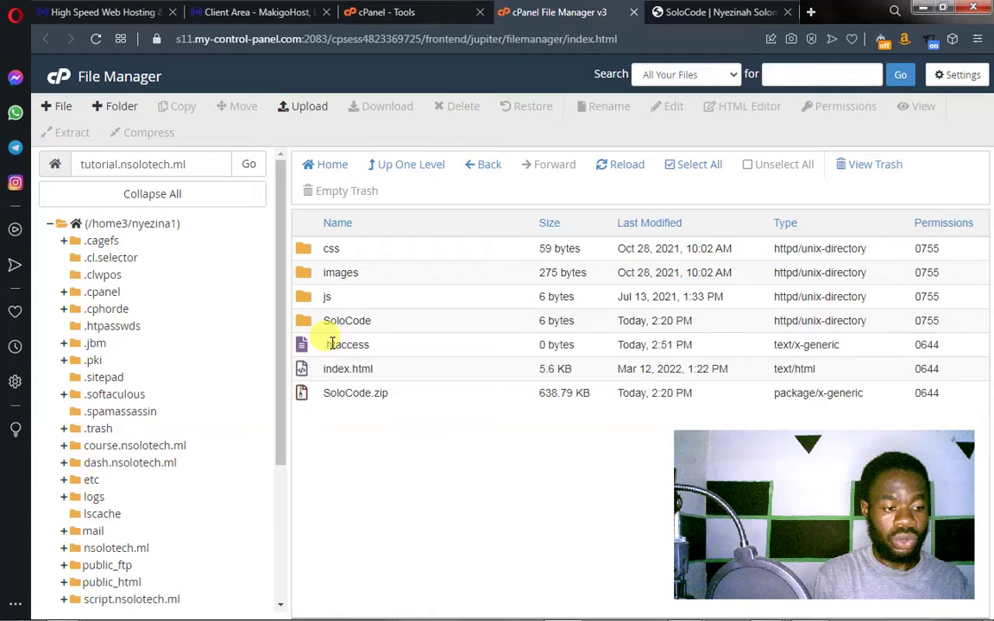
Open the new .htaccess file in the File Manager's code editor
{"action": "left_click", "coordinate": [329, 343]}
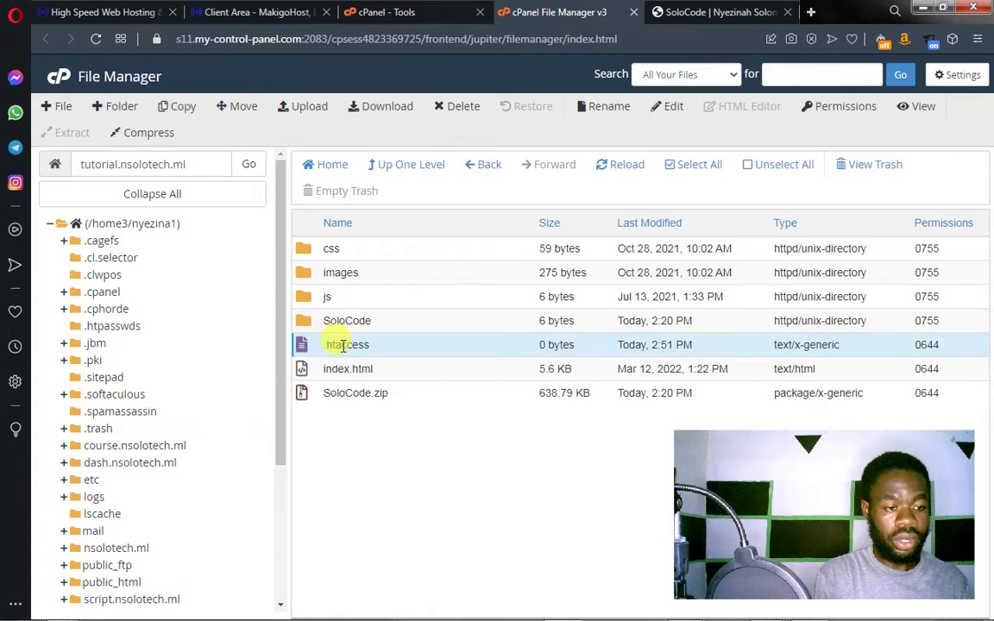
{"action": "left_click", "coordinate": [674, 108]}
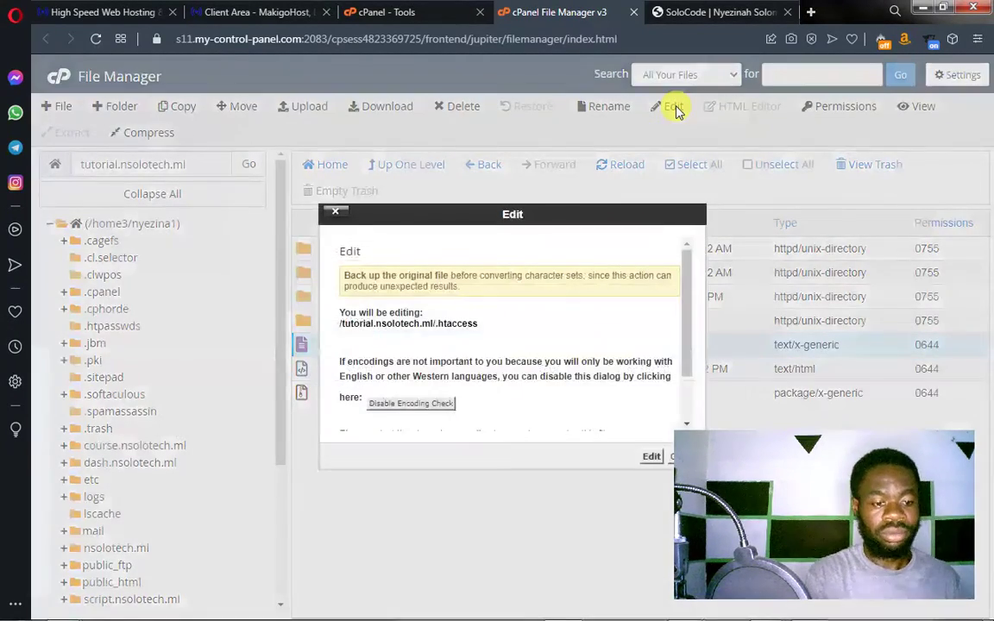
{"action": "left_click", "coordinate": [651, 458]}
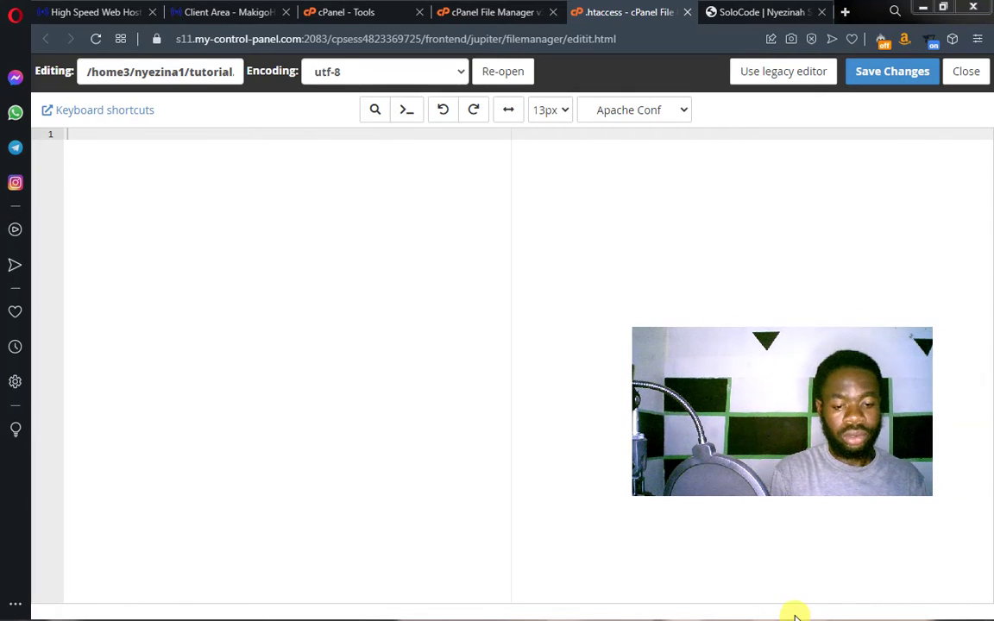
Switch to the ht file in Notepad, review its anti-cloning rewrite rules and copy the entire text
{"action": "key", "text": "super"}
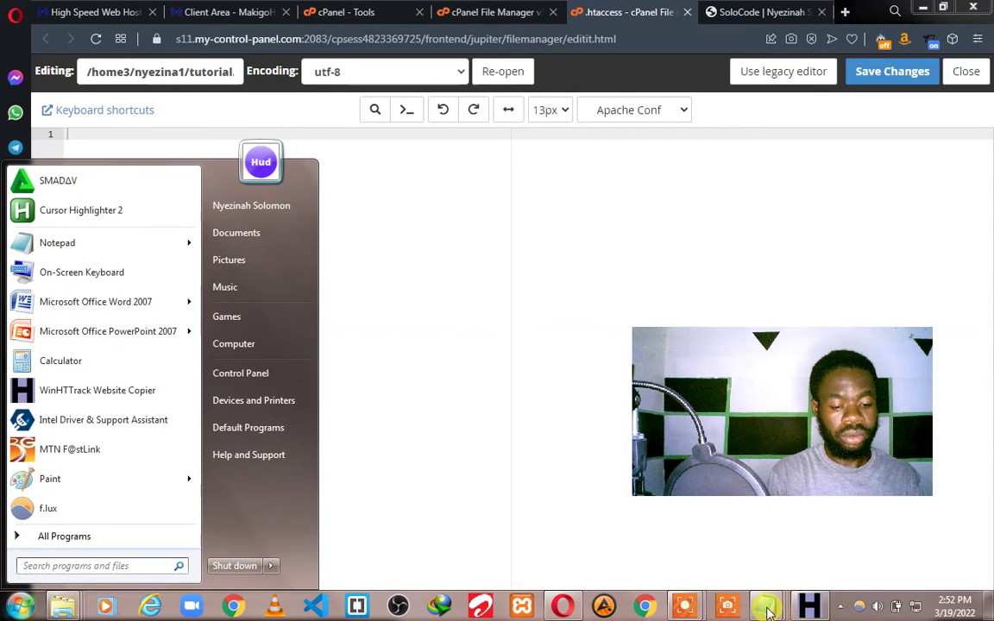
{"action": "left_click", "coordinate": [767, 609]}
{"action": "mouse_move", "coordinate": [765, 596]}
{"action": "left_click", "coordinate": [854, 532]}
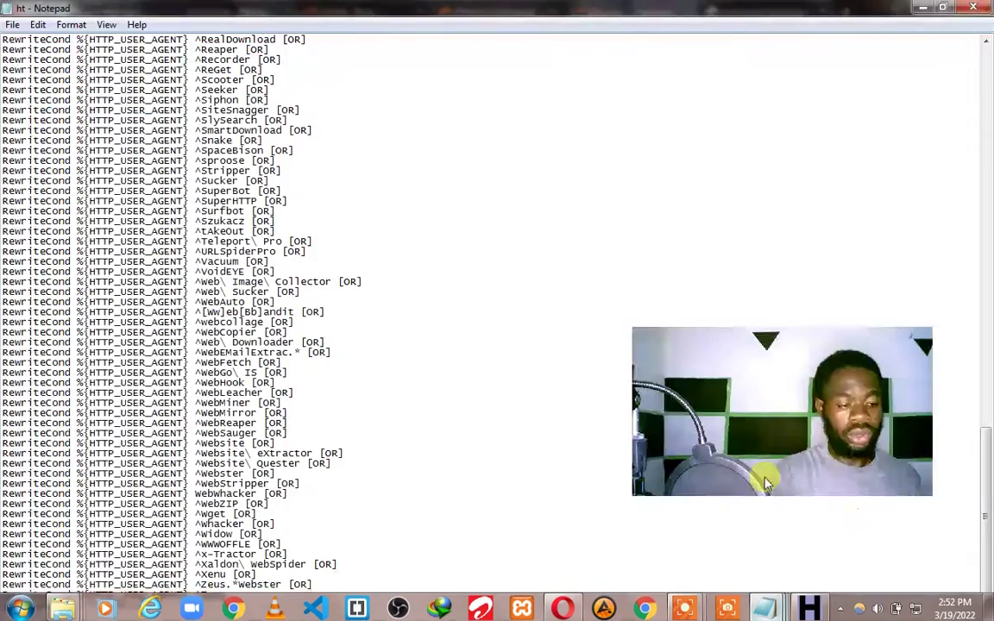
{"action": "left_click_drag", "start_coordinate": [983, 515], "coordinate": [986, 116]}
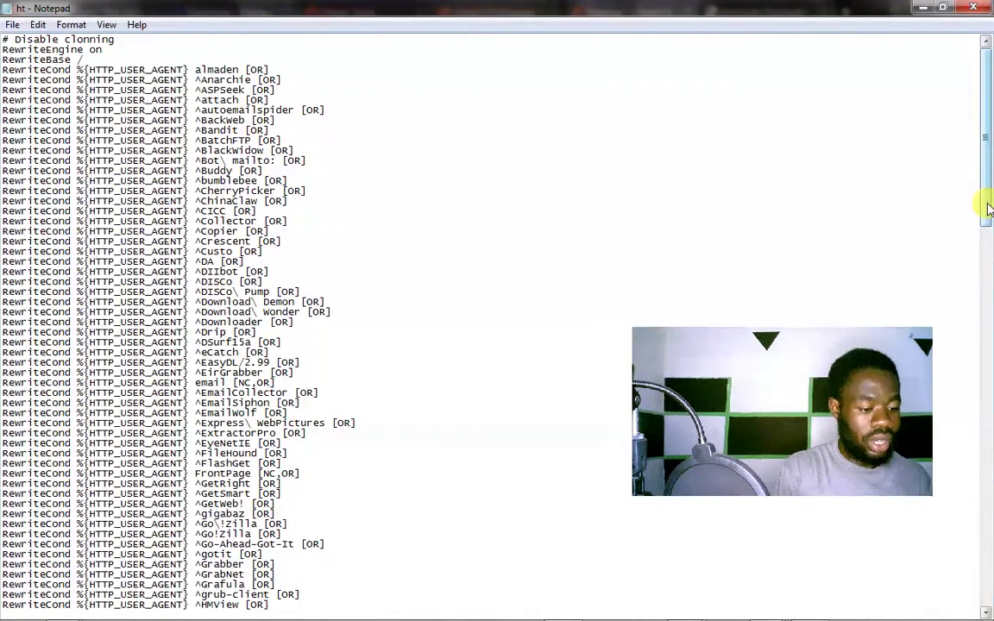
{"action": "left_click_drag", "start_coordinate": [988, 207], "coordinate": [987, 226]}
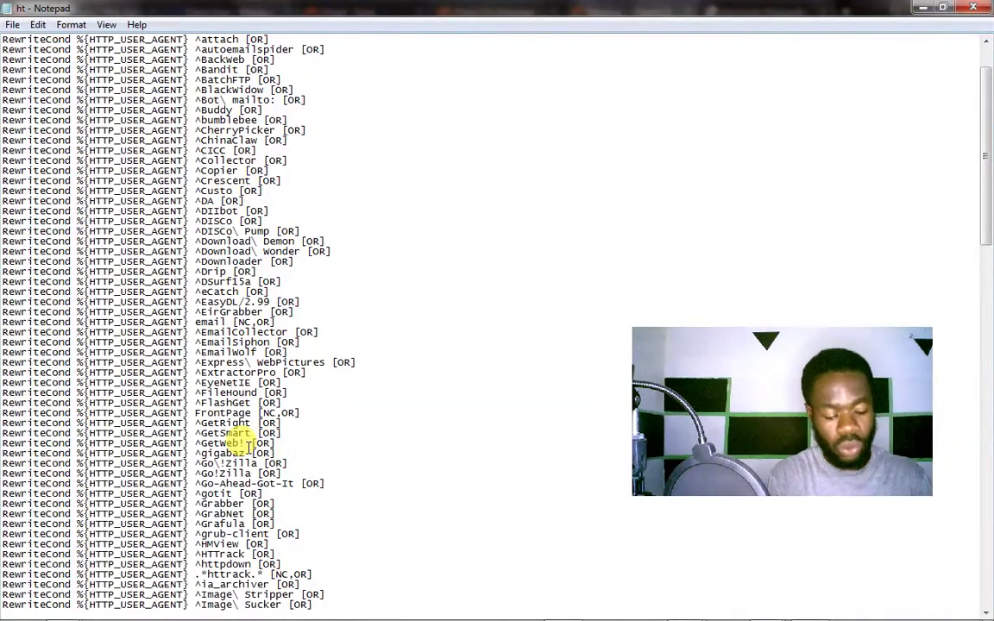
{"action": "key", "text": "ctrl+a"}
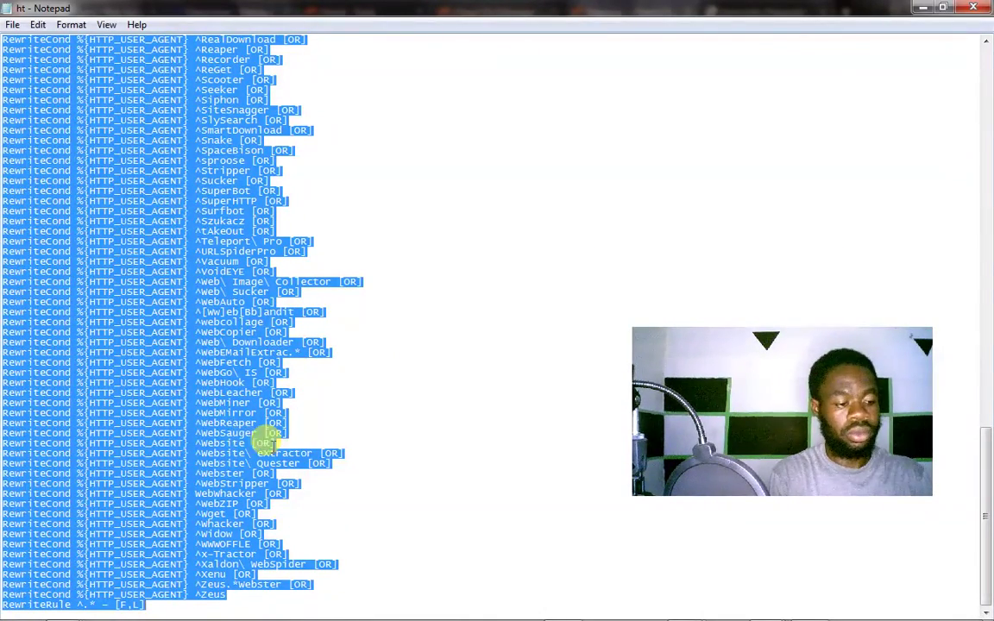
Switch back to Opera and paste the copied rewrite rules into the empty .htaccess file
{"action": "left_click", "coordinate": [565, 607]}
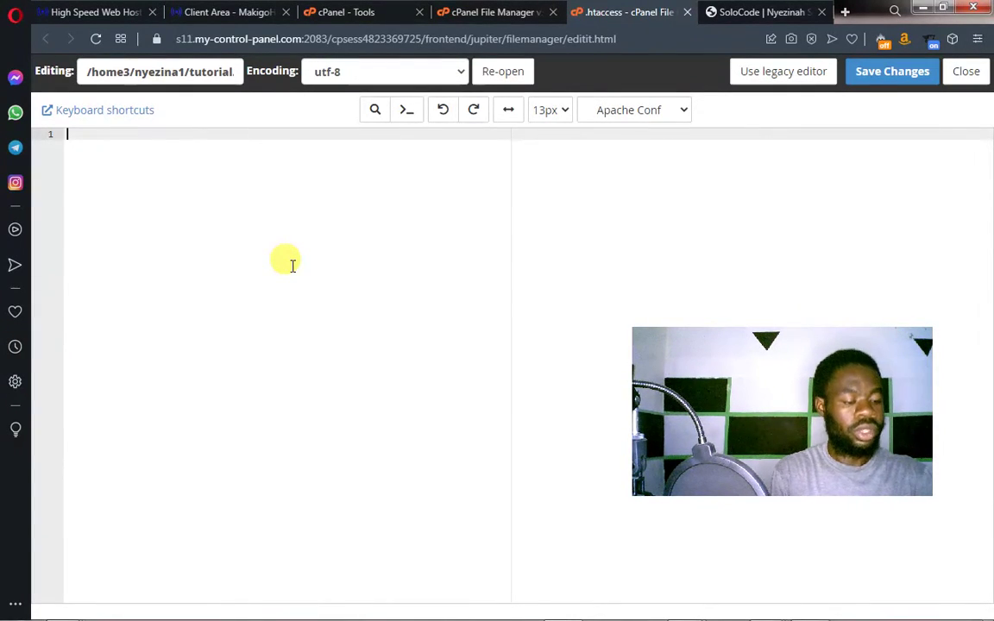
{"action": "key", "text": "ctrl+v"}
{"action": "scroll", "coordinate": [344, 285], "scroll_direction": "up", "scroll_amount": 20}
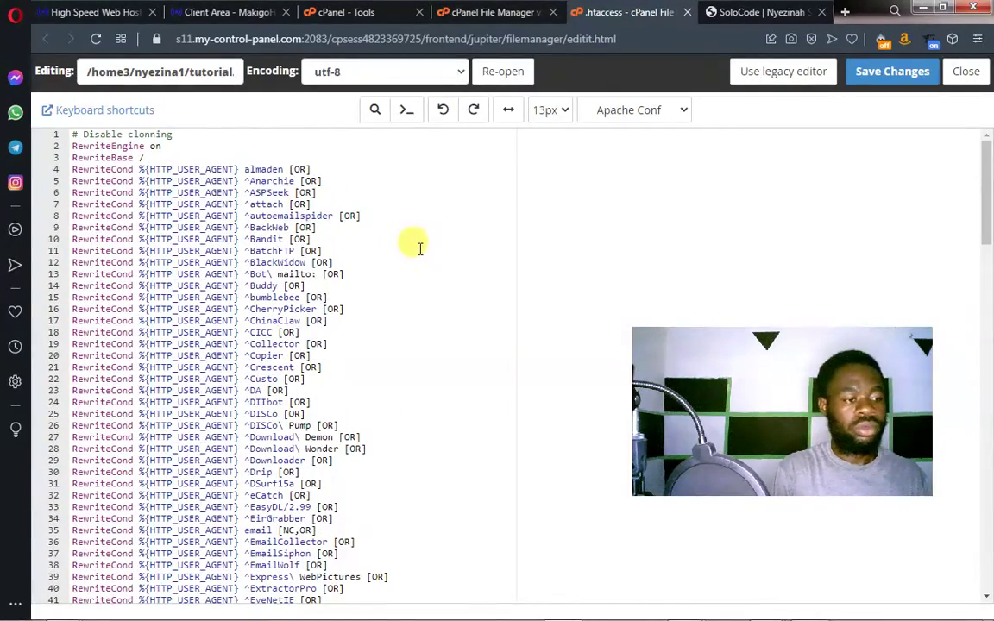
Save the changes to the .htaccess file and reload the tutorial.nsolotech.ml website
{"action": "left_click", "coordinate": [889, 71]}
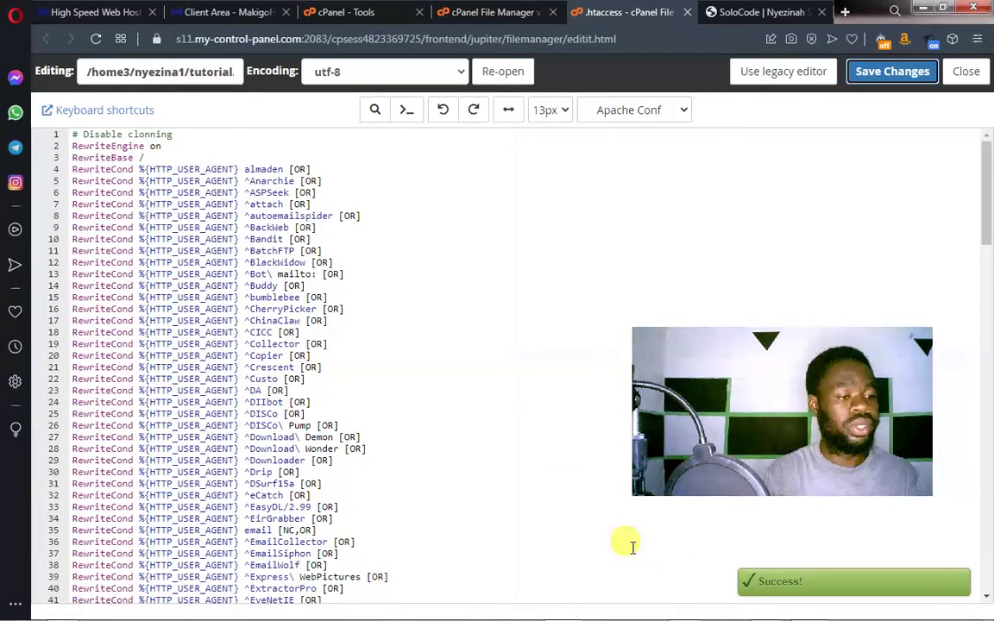
{"action": "left_click", "coordinate": [755, 11]}
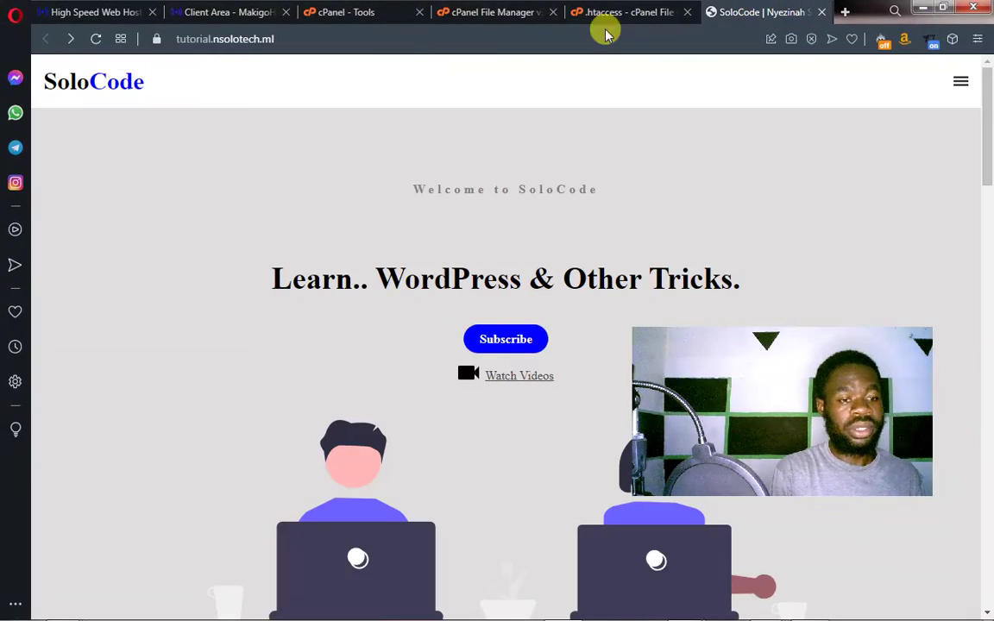
{"action": "left_click", "coordinate": [96, 39]}
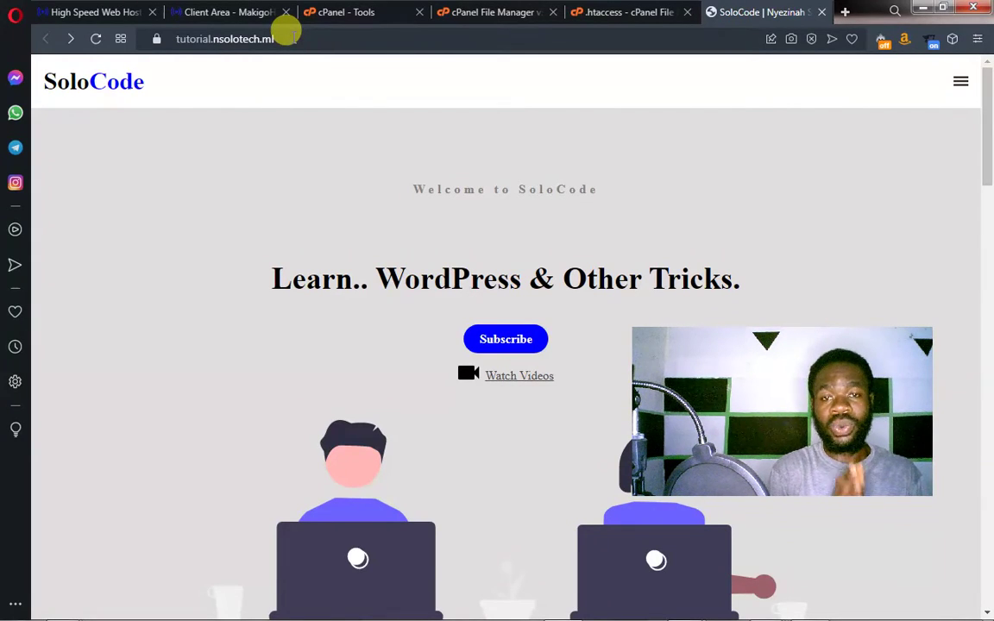
Copy the address of the tutorial.nsolotech.ml website
{"action": "left_click", "coordinate": [278, 36]}
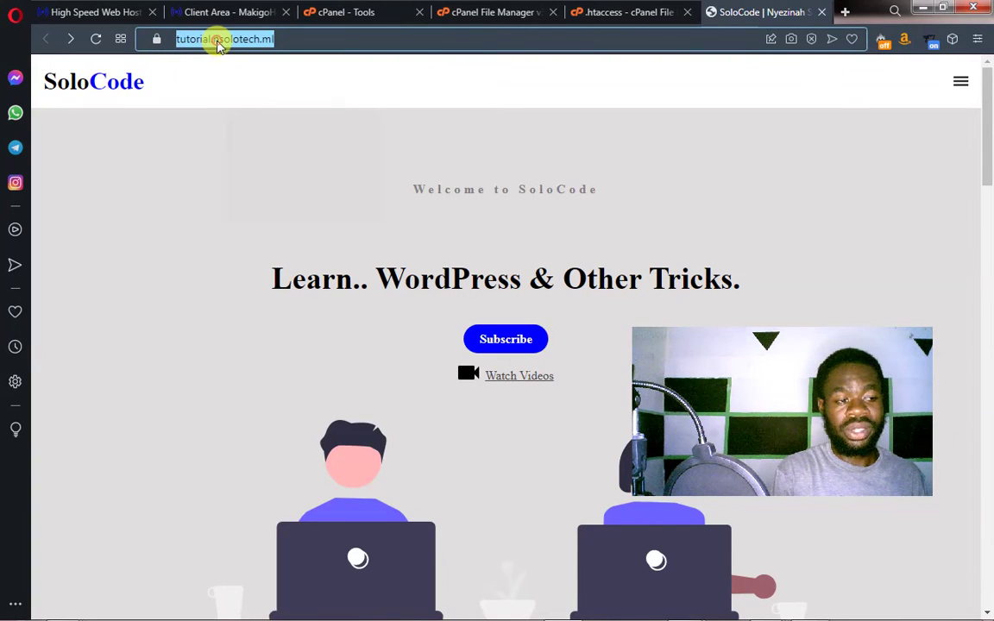
{"action": "right_click", "coordinate": [218, 45]}
{"action": "left_click", "coordinate": [256, 101]}
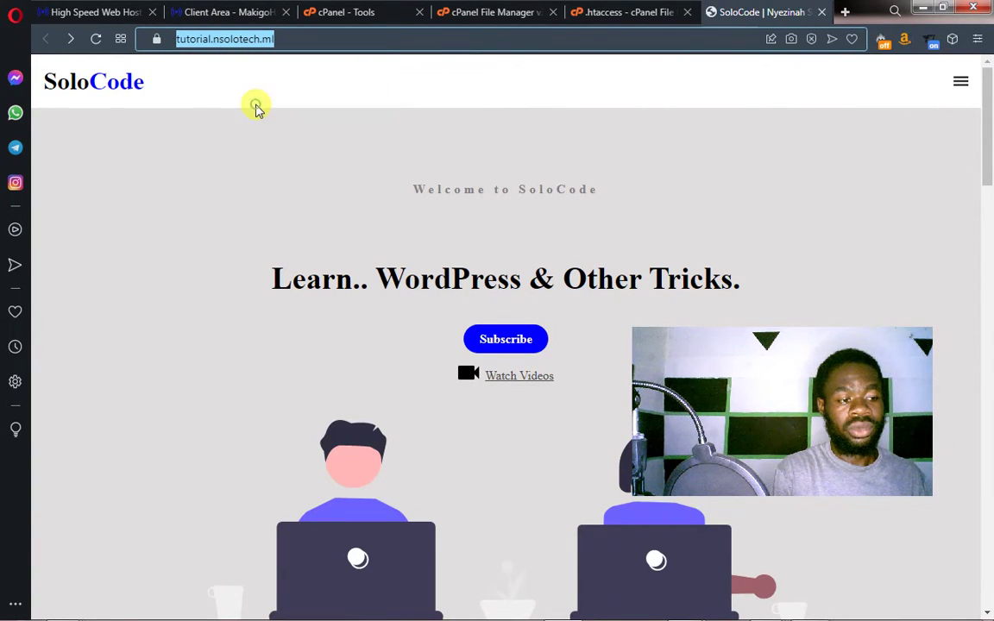
Switch to WinHTTrack Website Copier and create a new project named test1, keeping the Desktop base path
{"action": "mouse_move", "coordinate": [656, 608]}
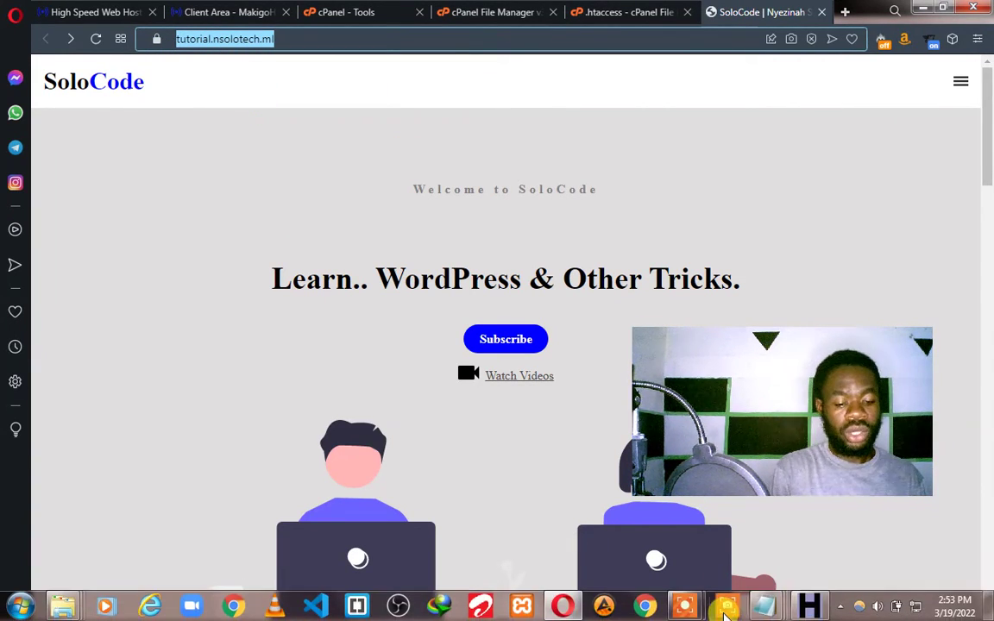
{"action": "left_click", "coordinate": [807, 604]}
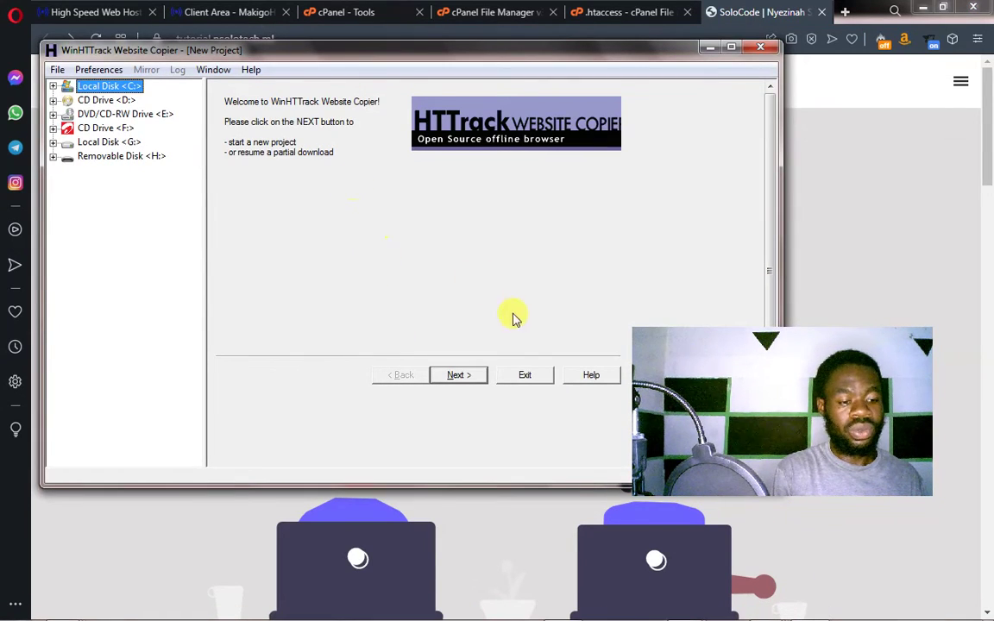
{"action": "left_click", "coordinate": [458, 377]}
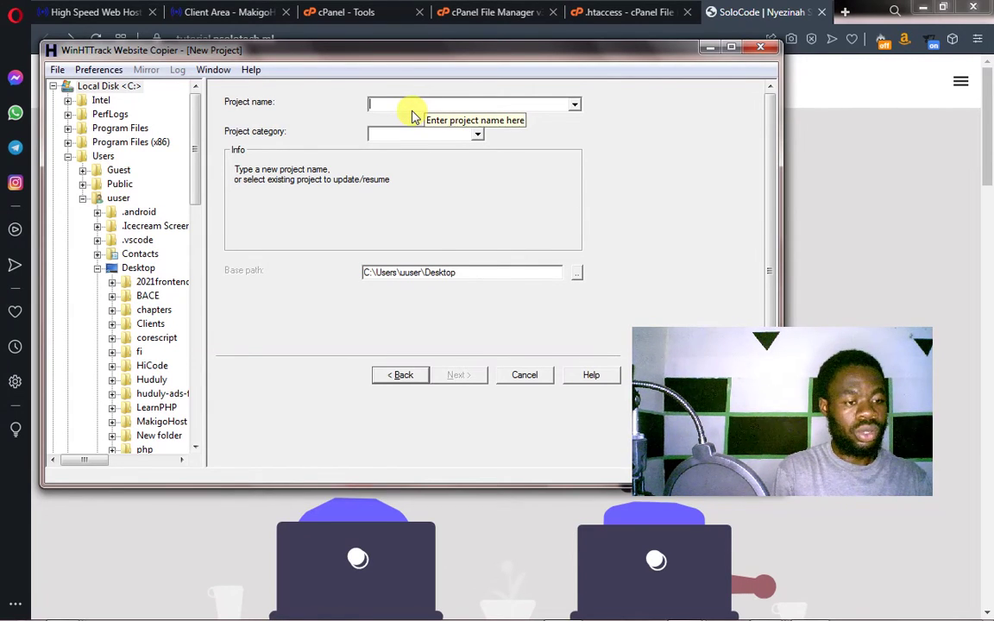
{"action": "type", "text": "t"}
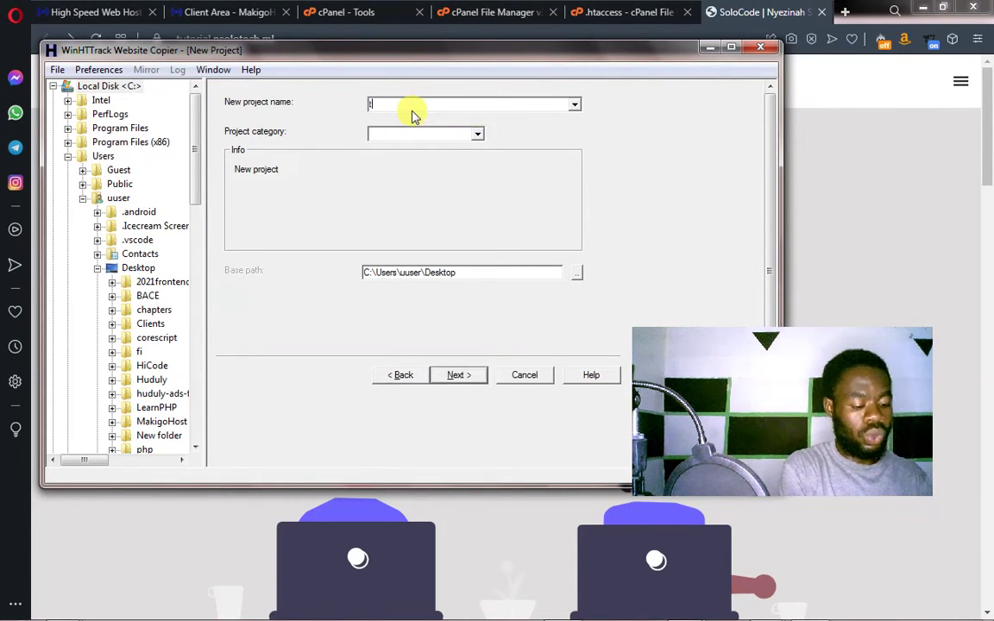
{"action": "type", "text": "est"}
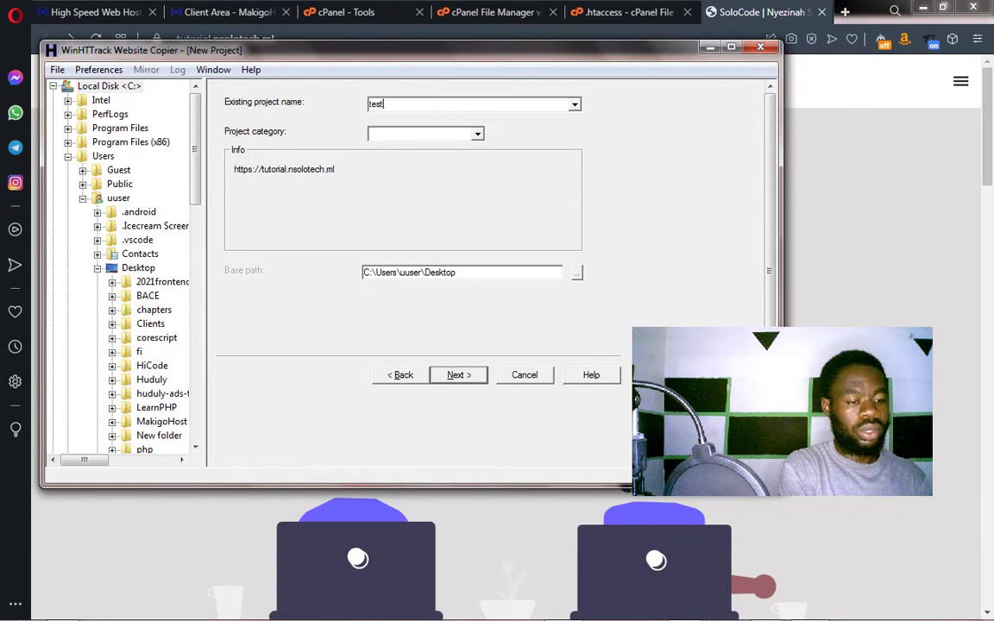
{"action": "type", "text": "1"}
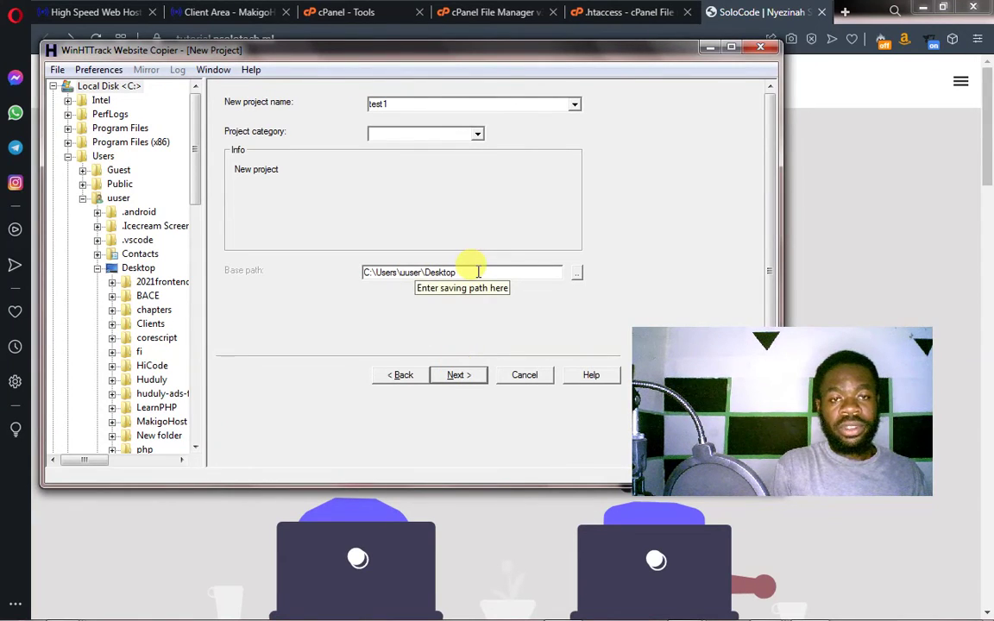
{"action": "left_click", "coordinate": [460, 376]}
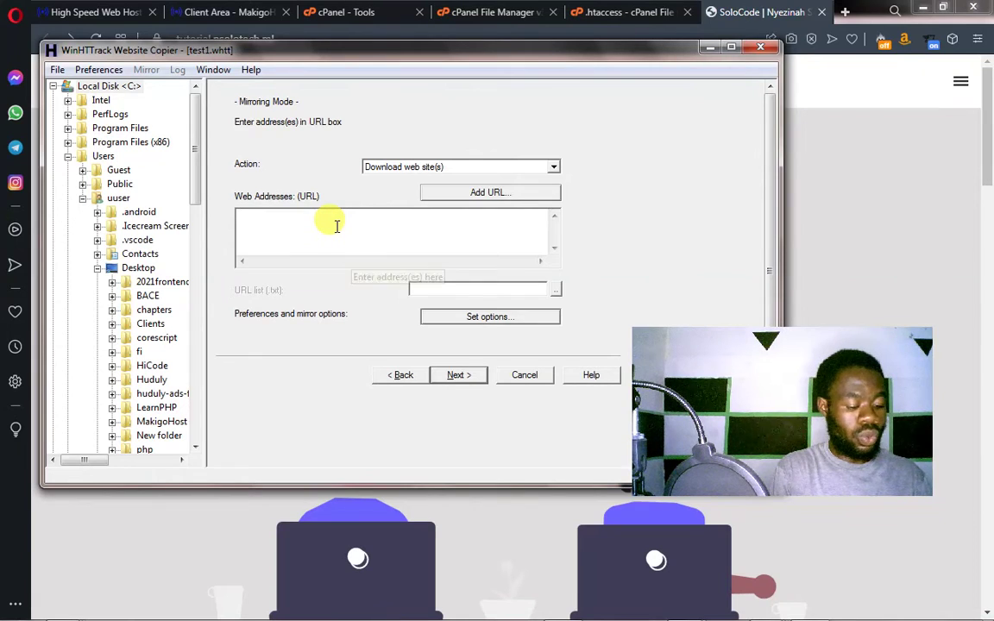
{"action": "key", "text": "ctrl+v"}
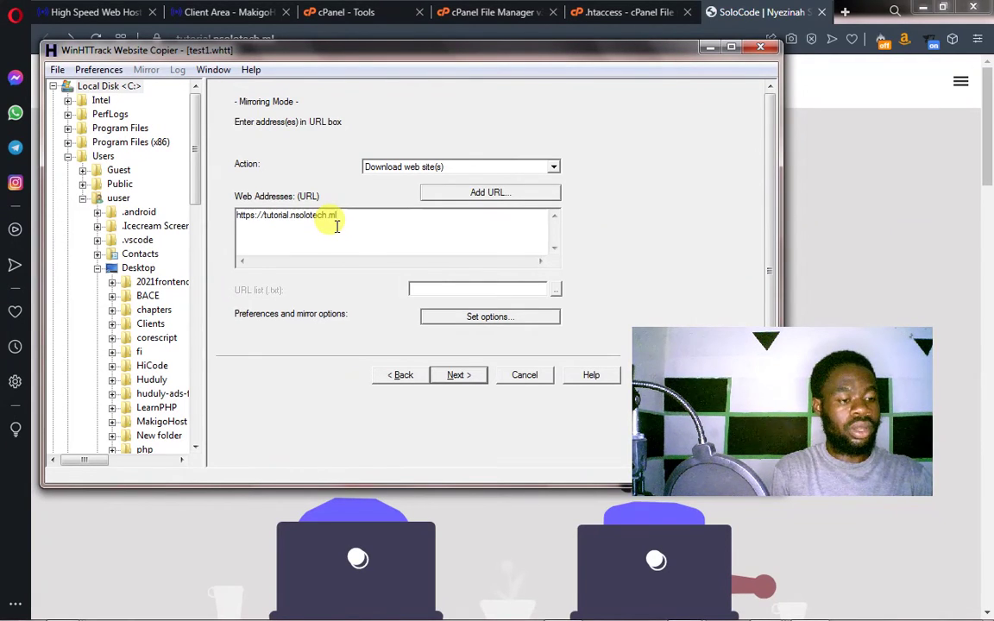
{"action": "left_click", "coordinate": [459, 375]}
{"action": "left_click", "coordinate": [460, 375]}
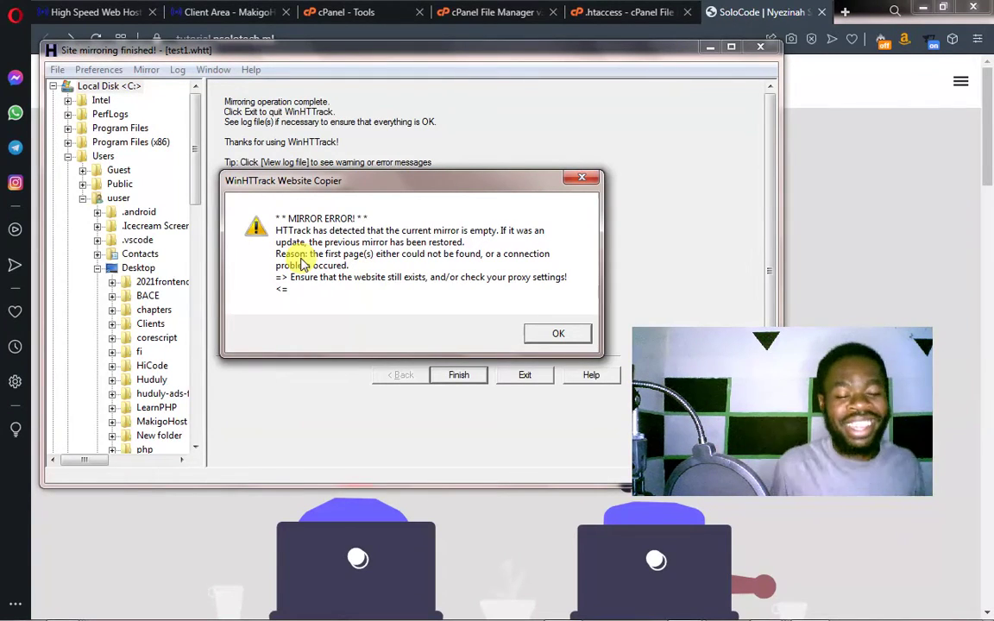
{"action": "left_click", "coordinate": [566, 338]}
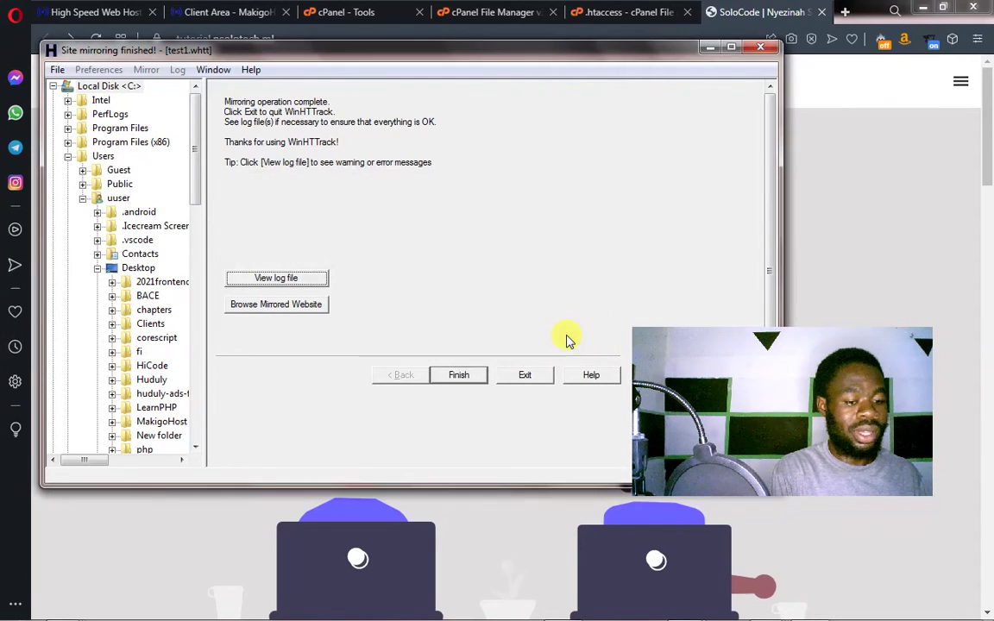
{"action": "left_click", "coordinate": [469, 380]}
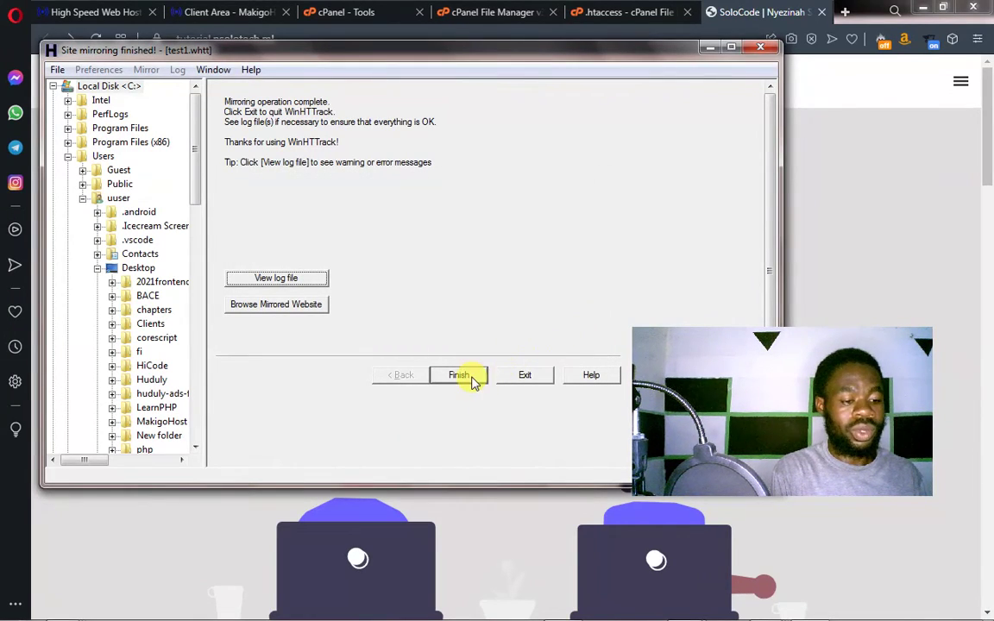